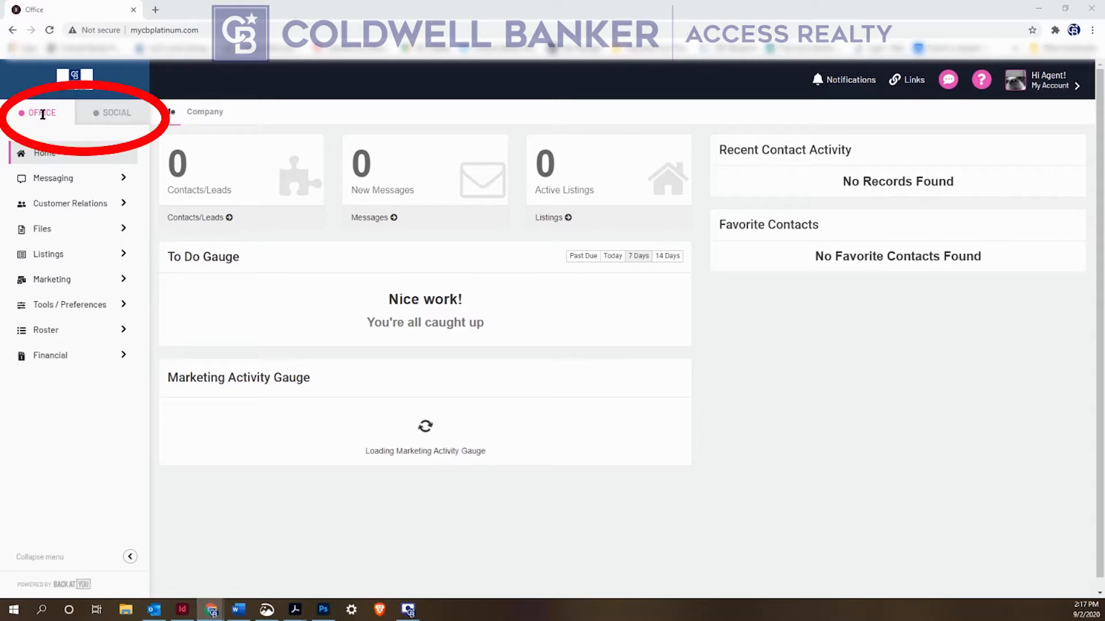
Switch to the SOCIAL dashboard and close the Twitter connection popup
left_click(118, 115)
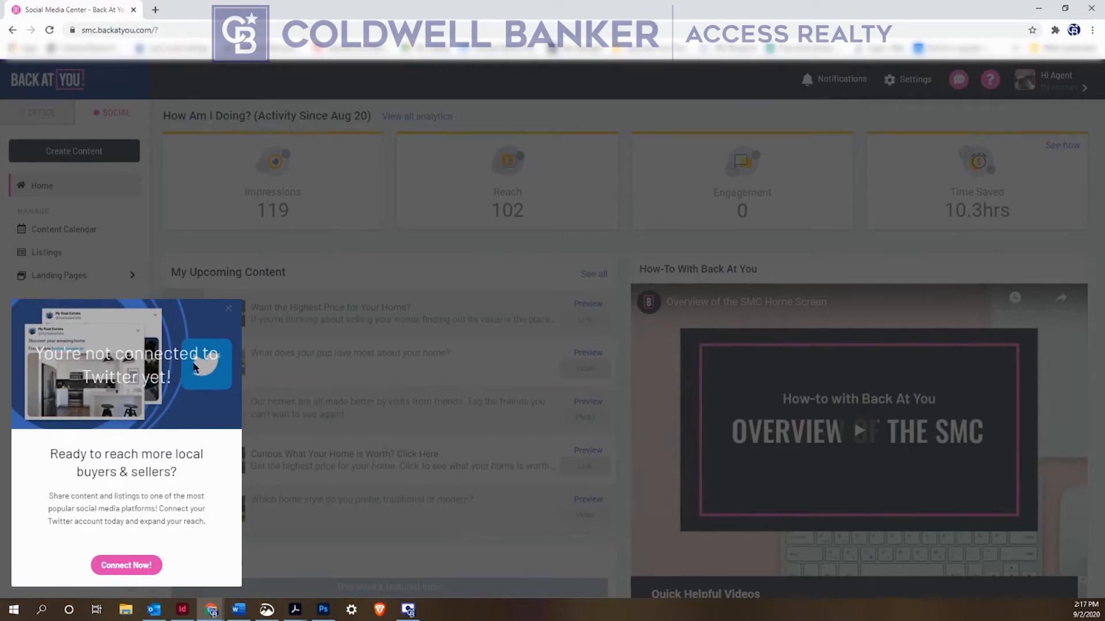
left_click(229, 313)
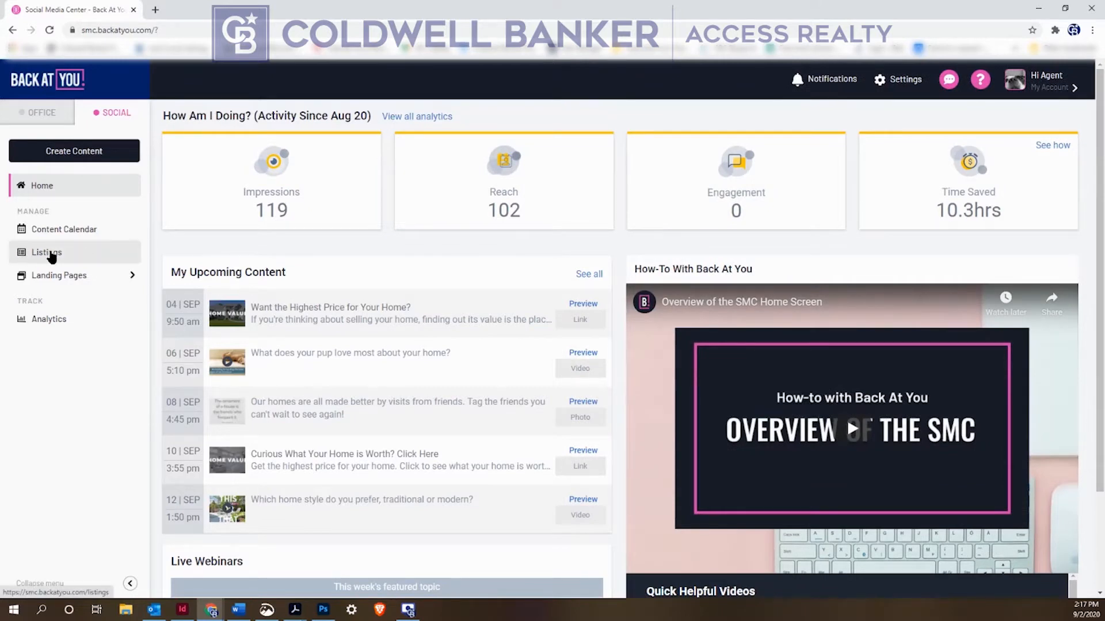
left_click(51, 256)
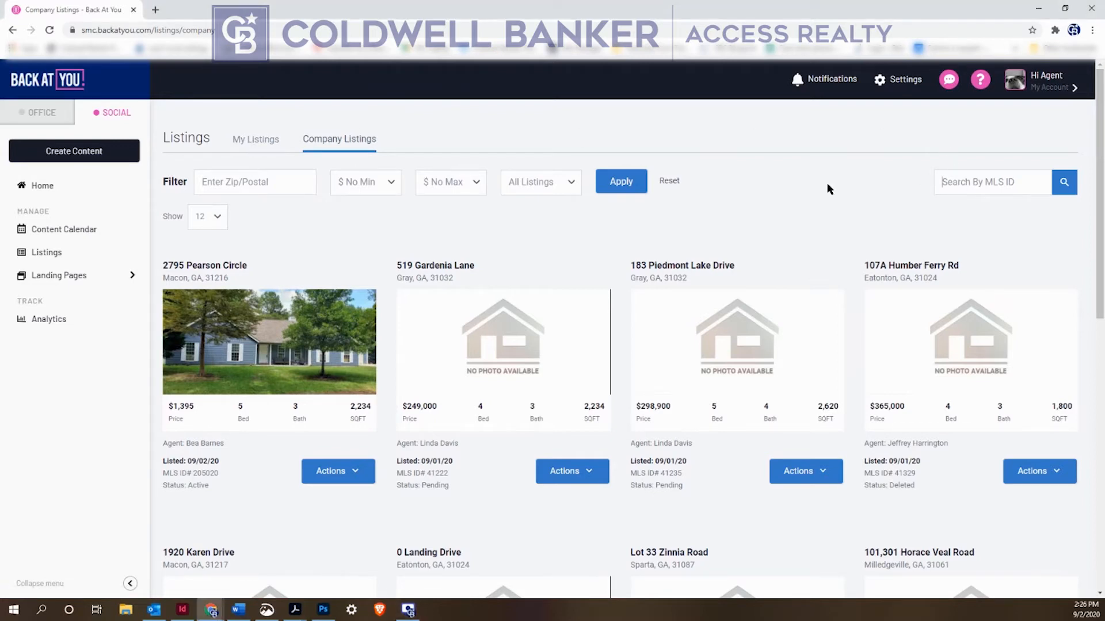
key("Return")
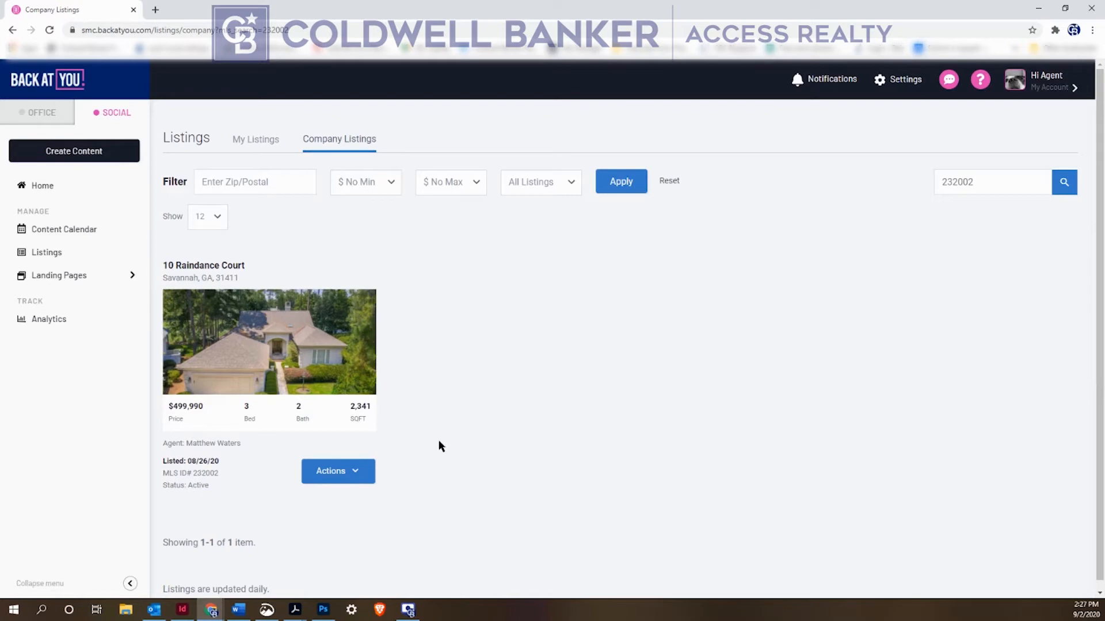
left_click(349, 473)
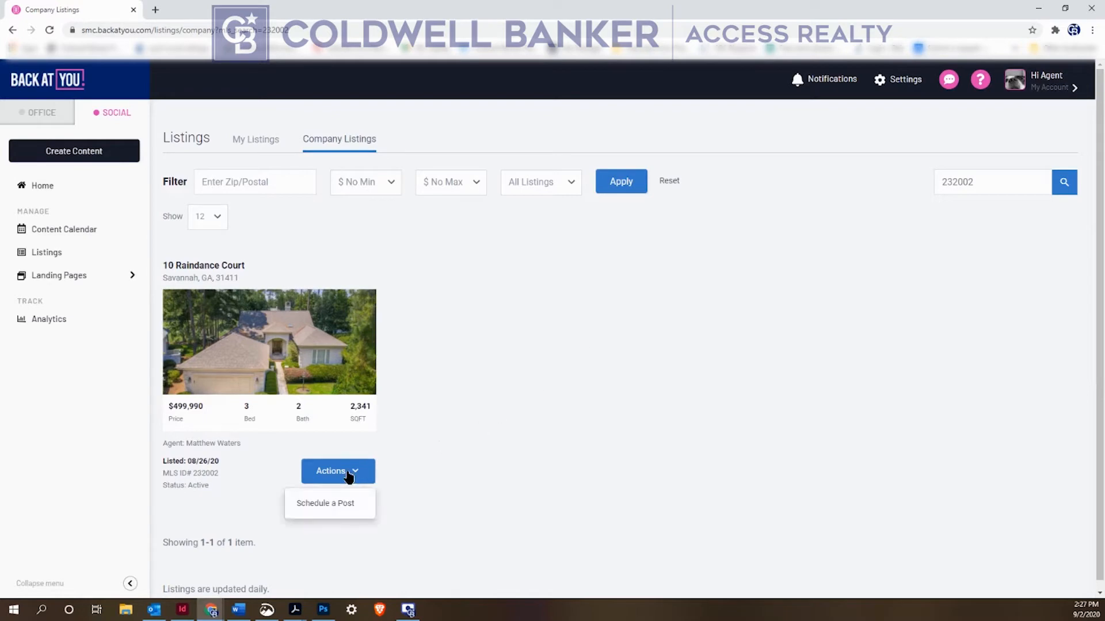
left_click(320, 504)
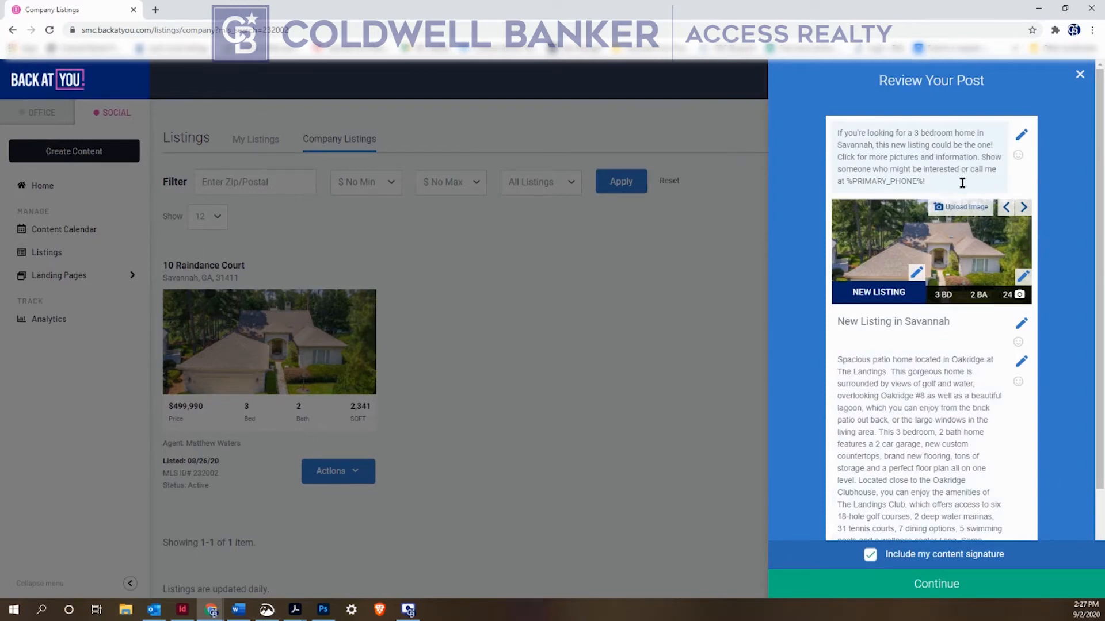
left_click(1022, 136)
left_click_drag(927, 182, 827, 129)
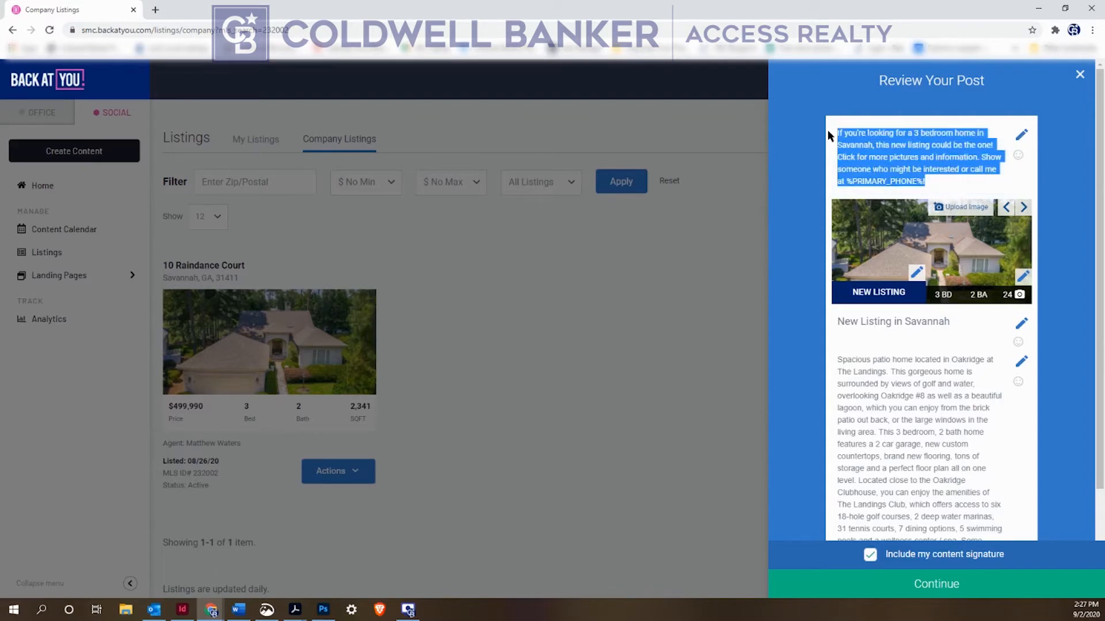
type("Chec")
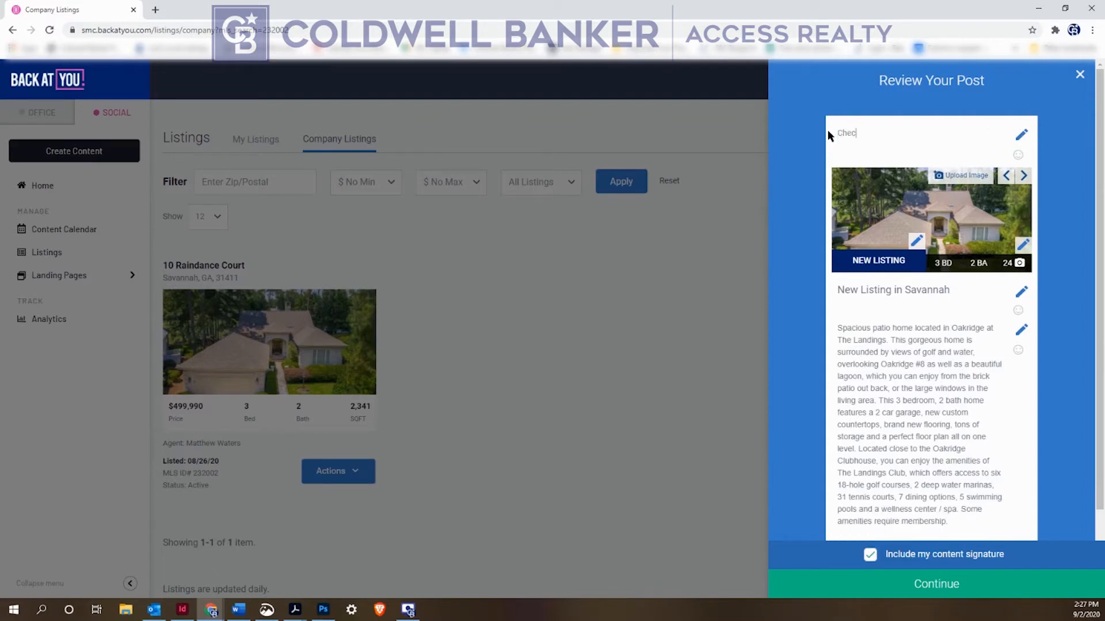
type("k out this great home at")
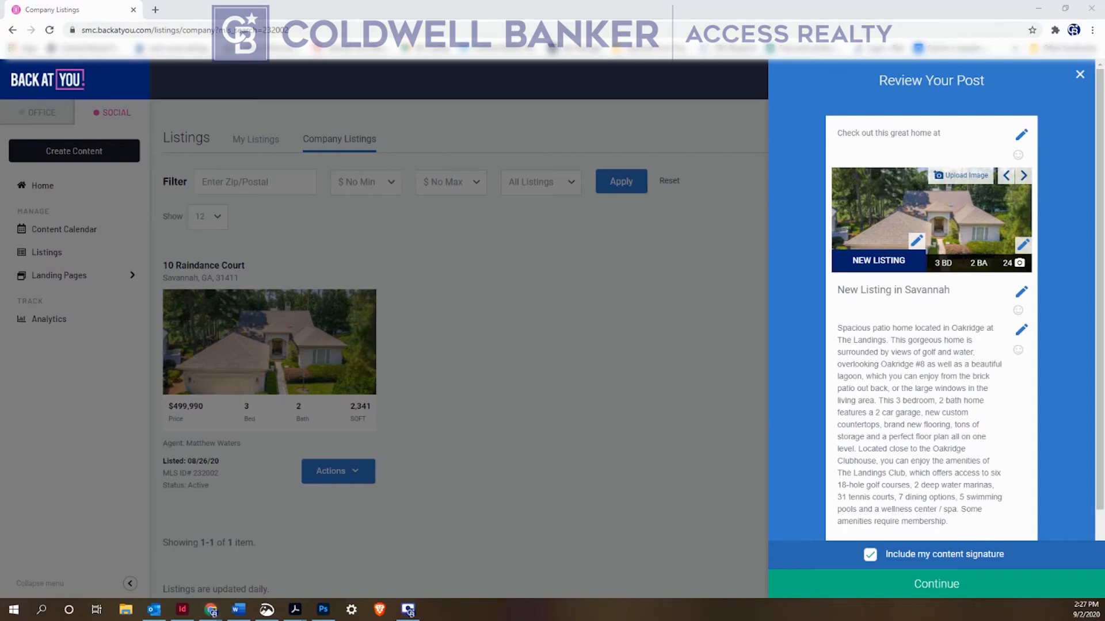
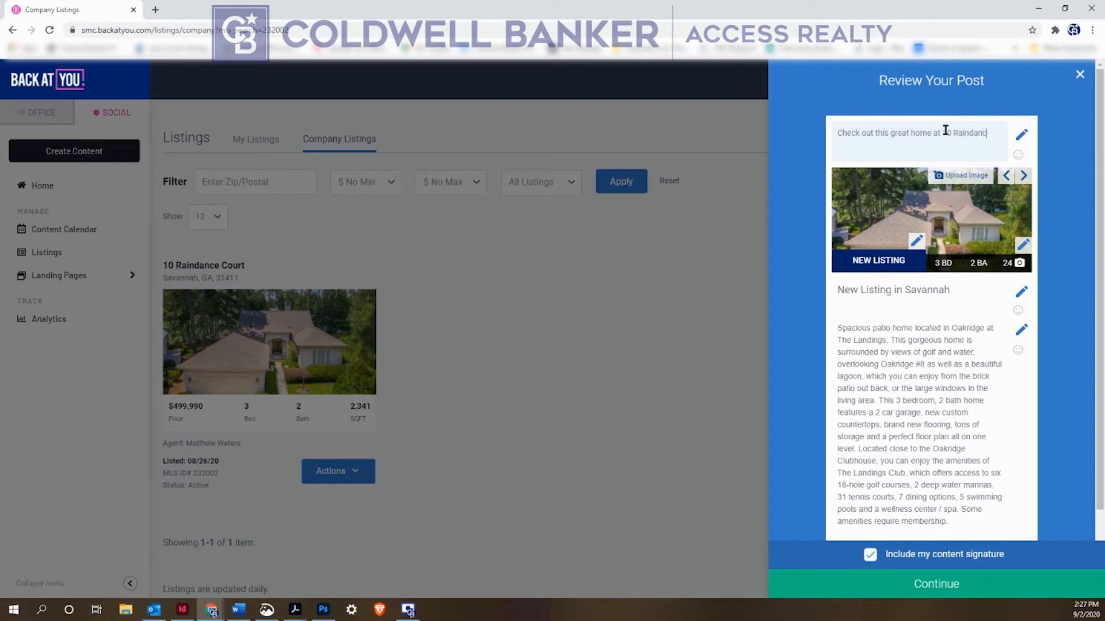
Cycle through the listing photos until the front-exterior shot replaces the aerial view
left_click(1023, 175)
left_click(1023, 175)
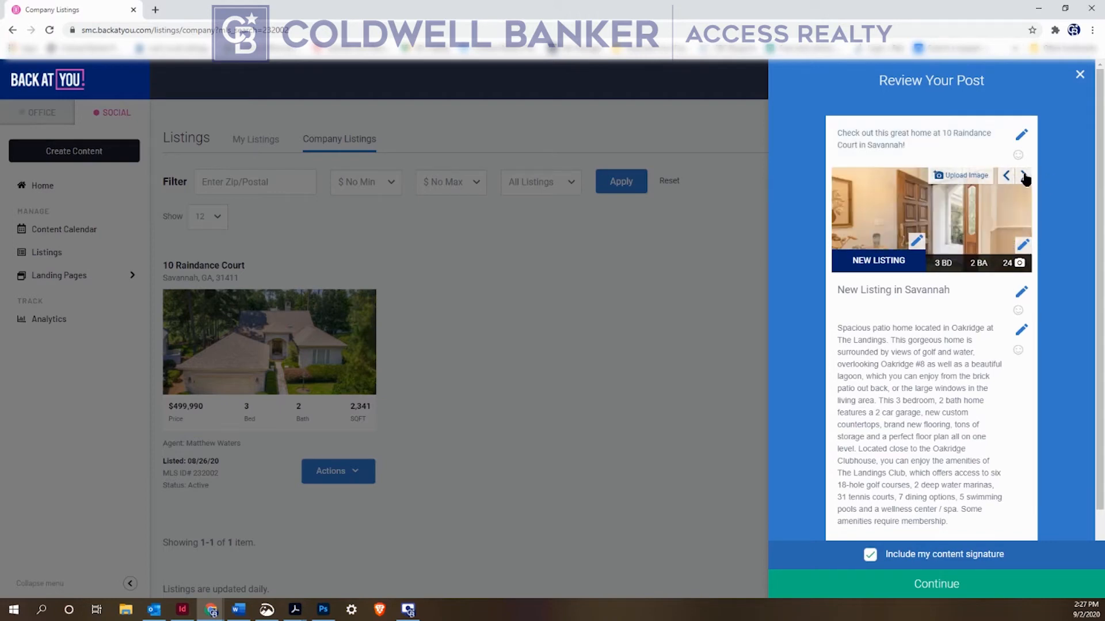
left_click(1023, 176)
left_click(1024, 176)
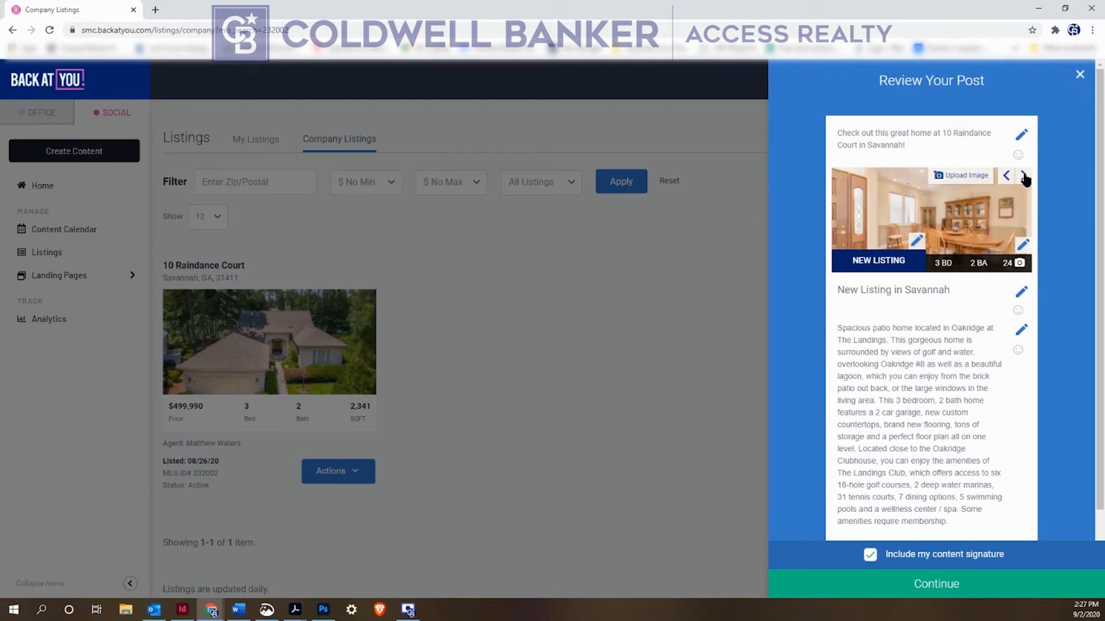
left_click(1023, 176)
left_click(1024, 177)
left_click(1024, 177)
left_click(1024, 177)
left_click(1024, 178)
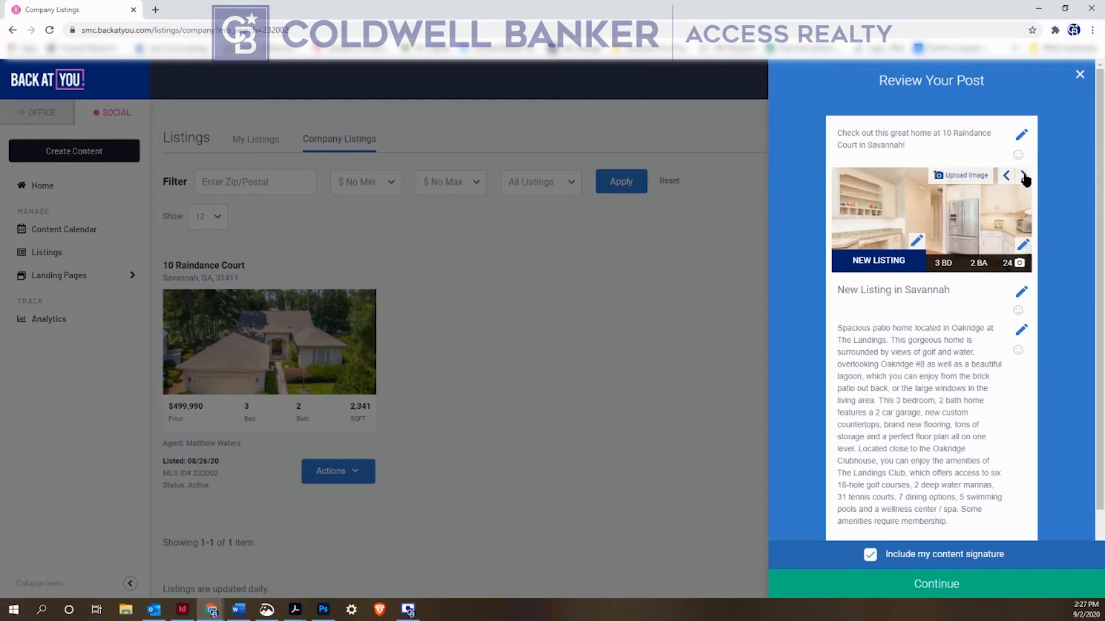
left_click(1024, 177)
left_click(1024, 177)
left_click(1024, 177)
left_click(1024, 177)
left_click(1024, 177)
left_click(1024, 177)
left_click(1024, 177)
left_click(1024, 177)
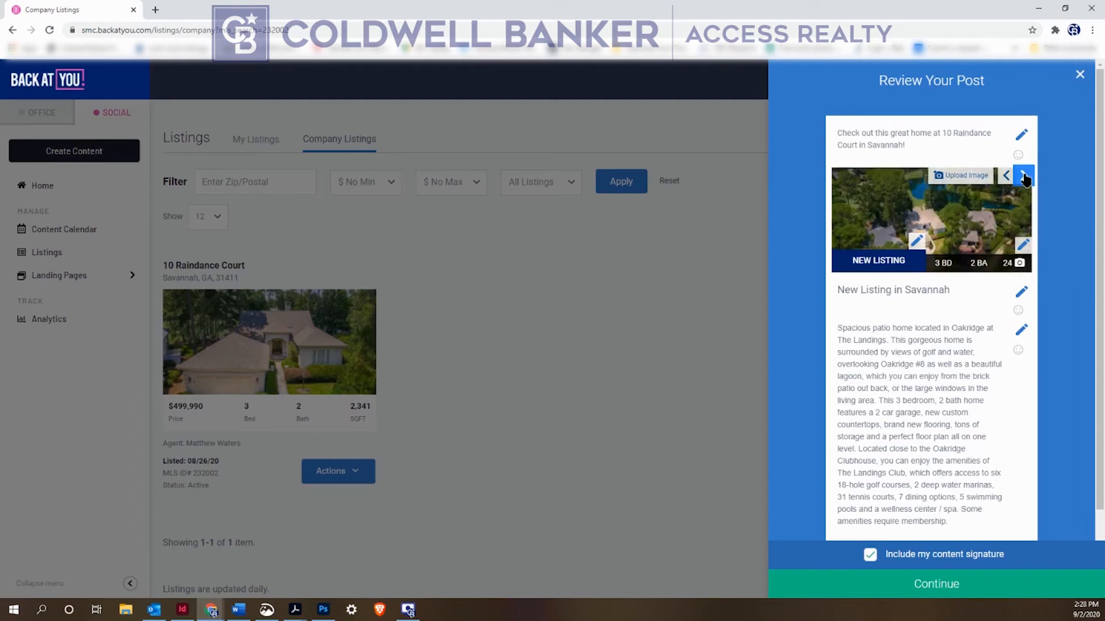
left_click(1024, 177)
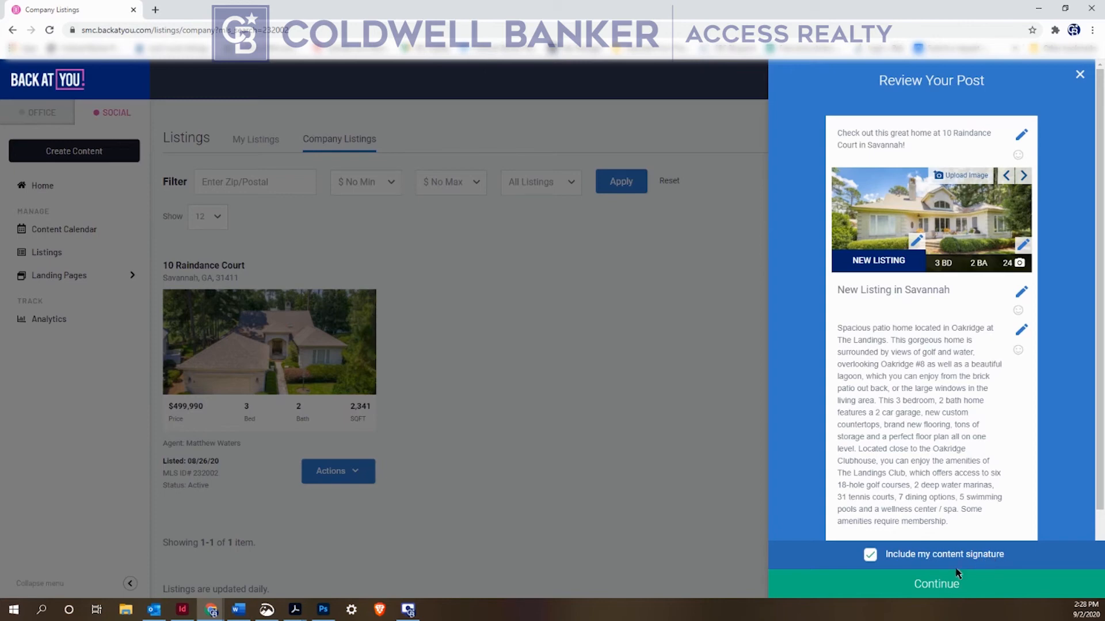
Continue past the post review, choosing Don't advertise
left_click(914, 587)
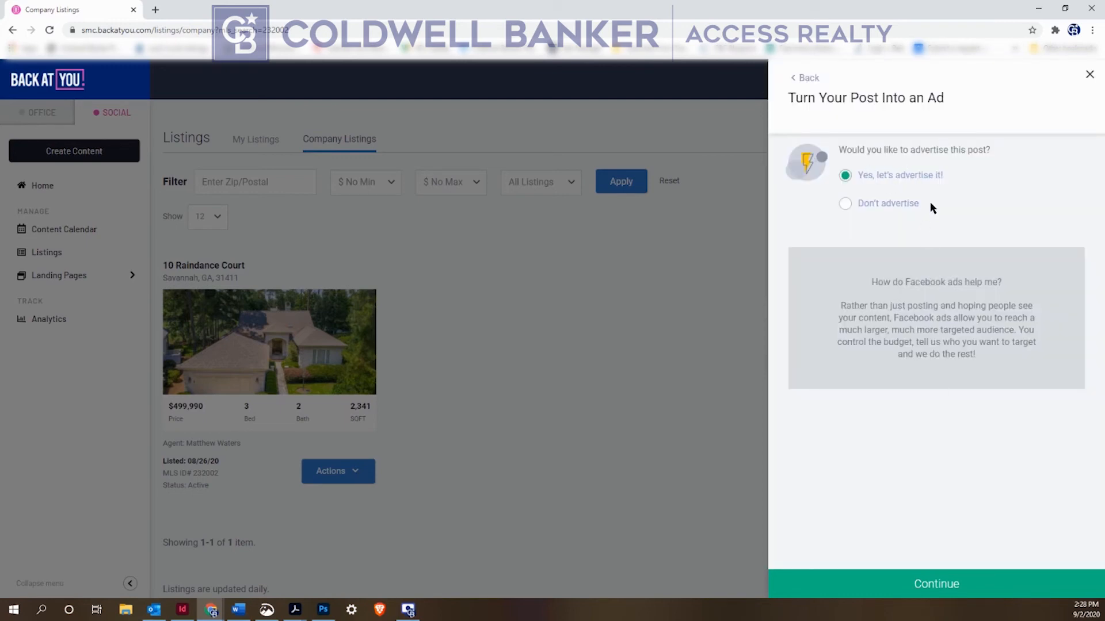
left_click(845, 205)
left_click(956, 586)
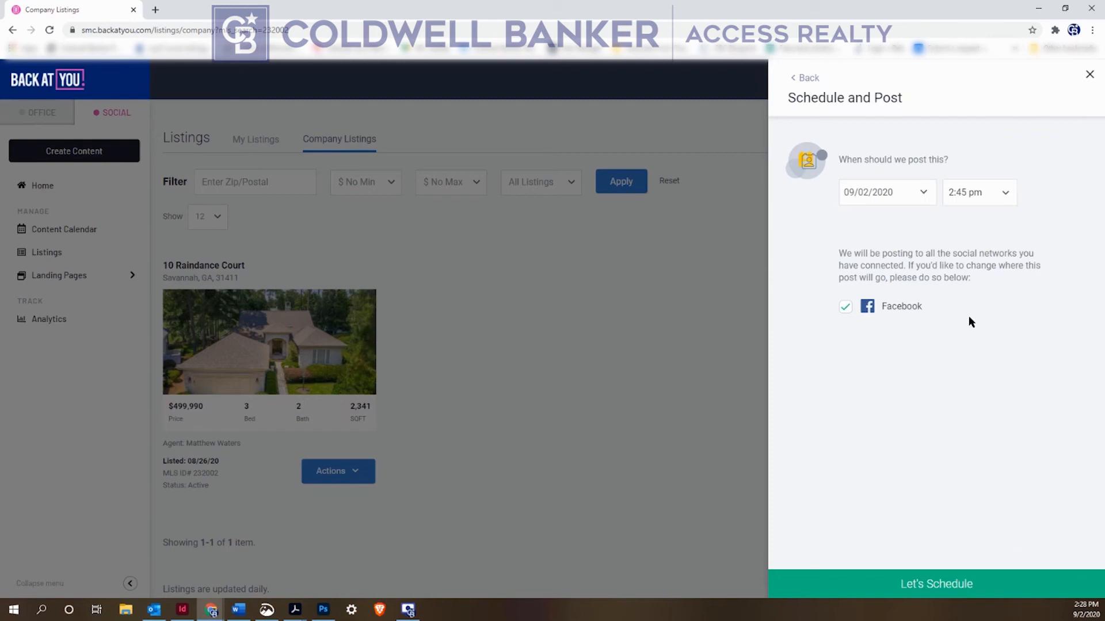
Schedule the Facebook post for September 5, 2020 at 12:30 pm
left_click(916, 192)
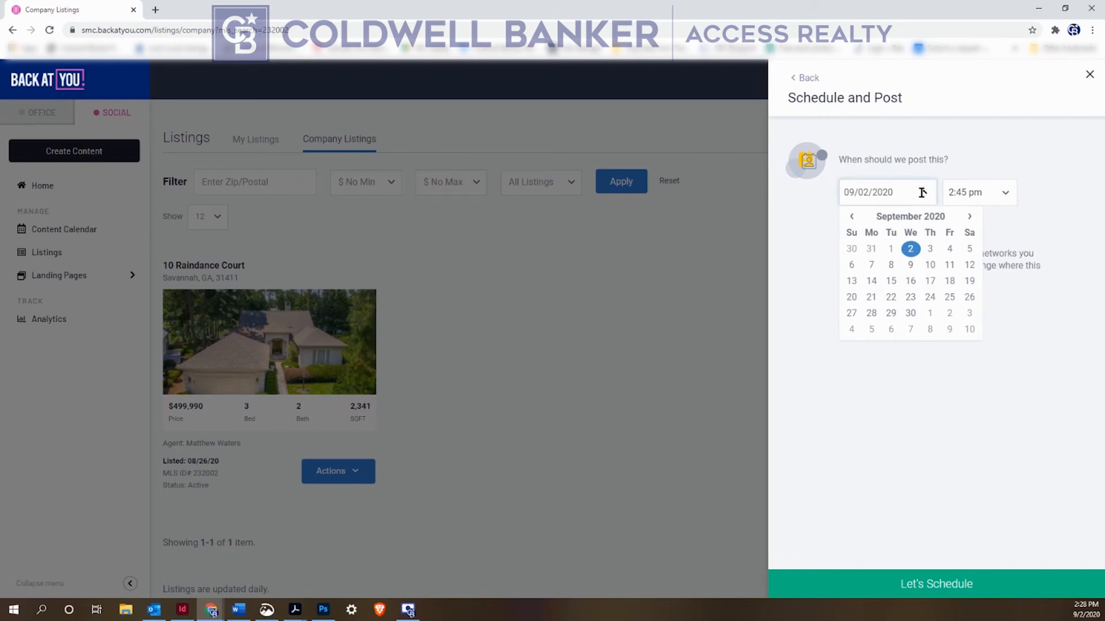
left_click(970, 250)
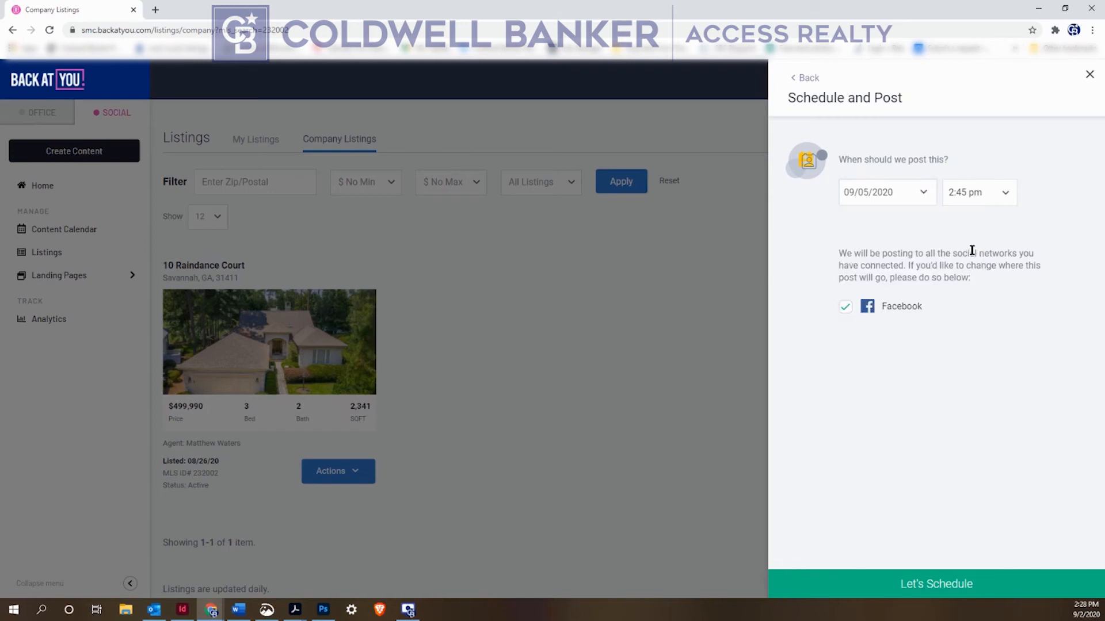
left_click(987, 192)
scroll(978, 254, "up", 5)
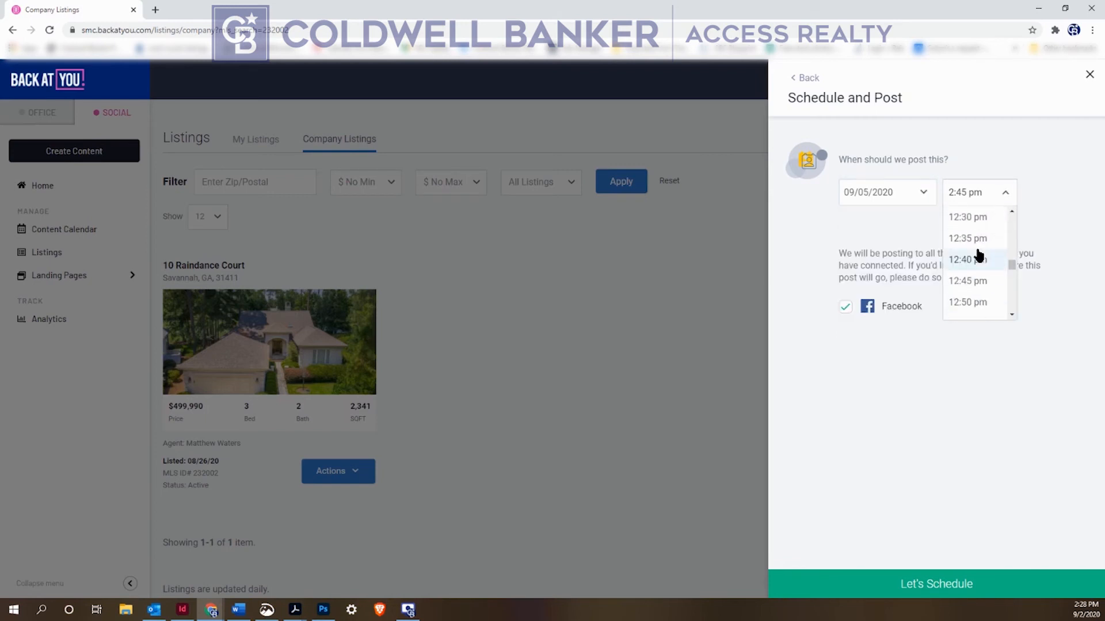
left_click(978, 217)
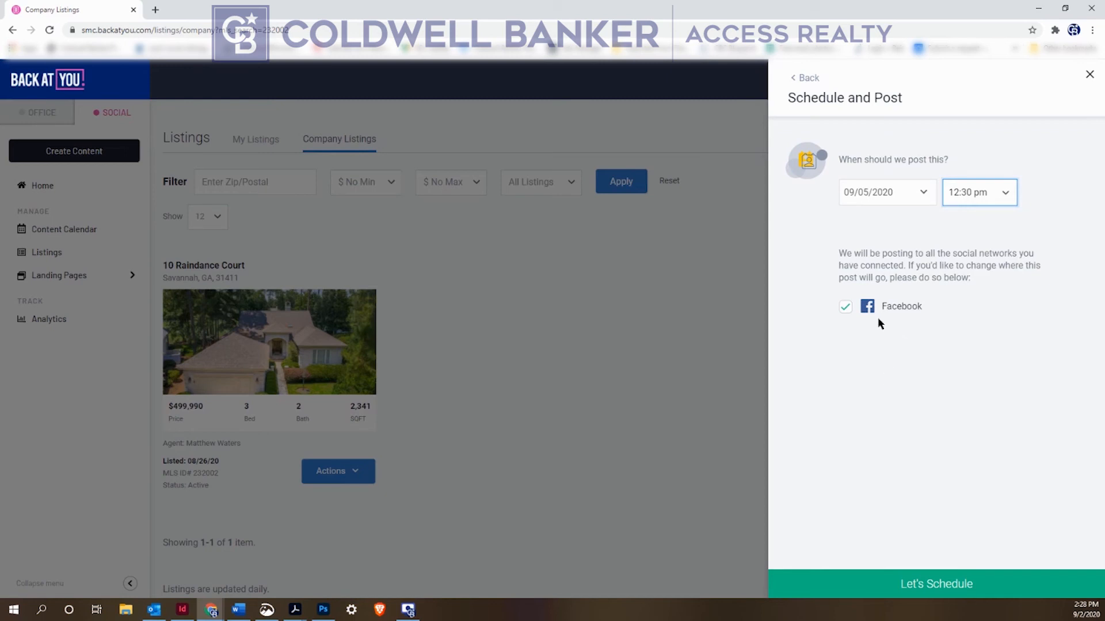
left_click(937, 584)
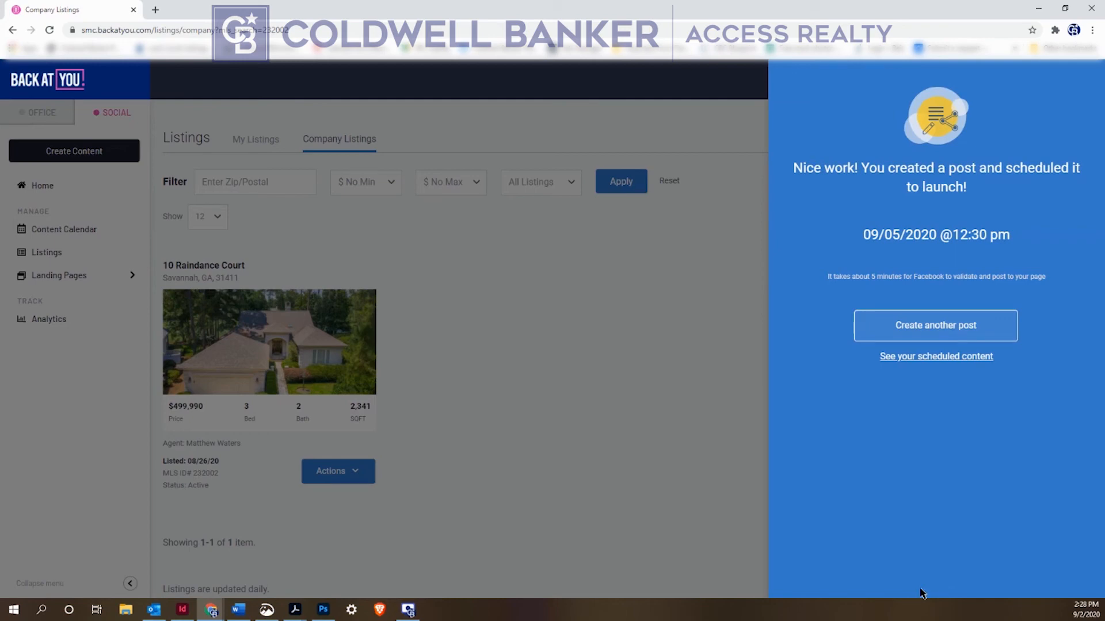
View the scheduled content calendar showing the September 5, 12:30 listing post
left_click(910, 357)
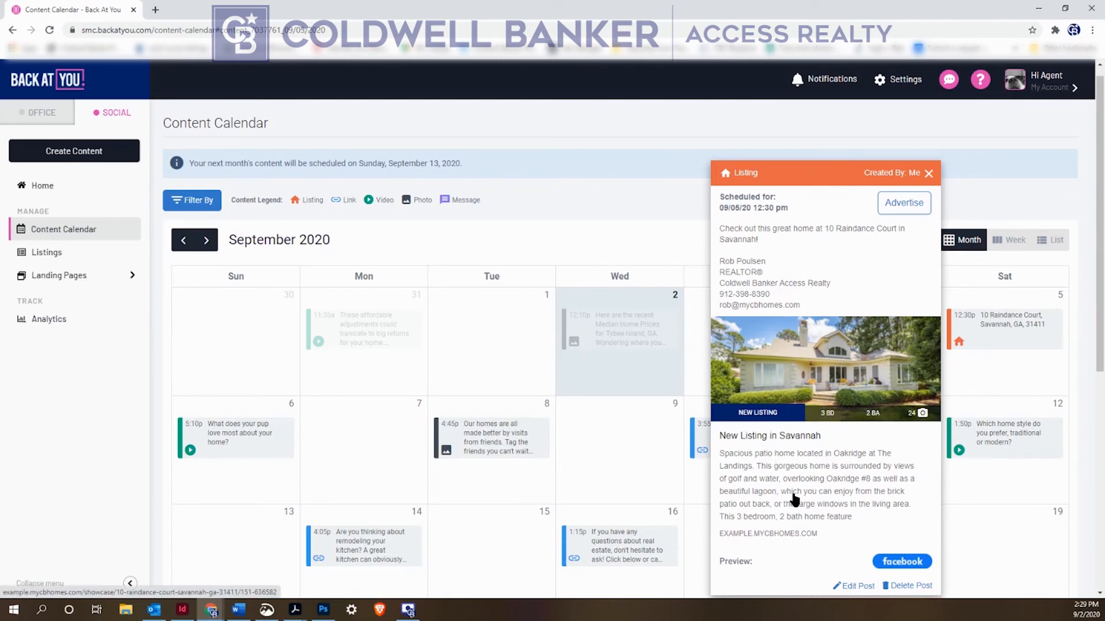
left_click(821, 371)
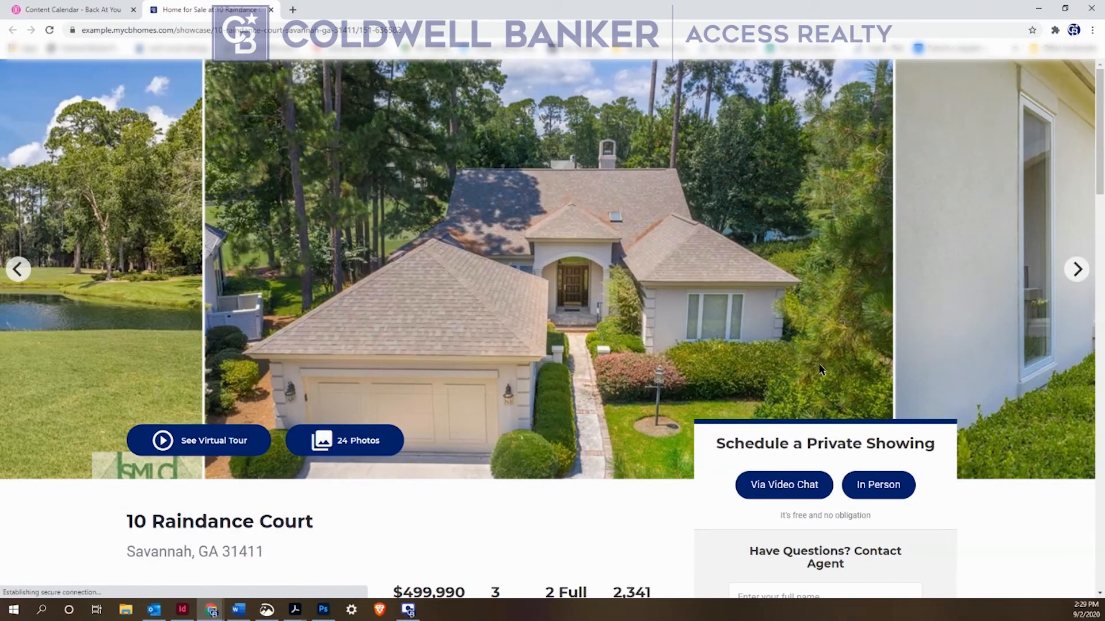
scroll(500, 414, "down", 9)
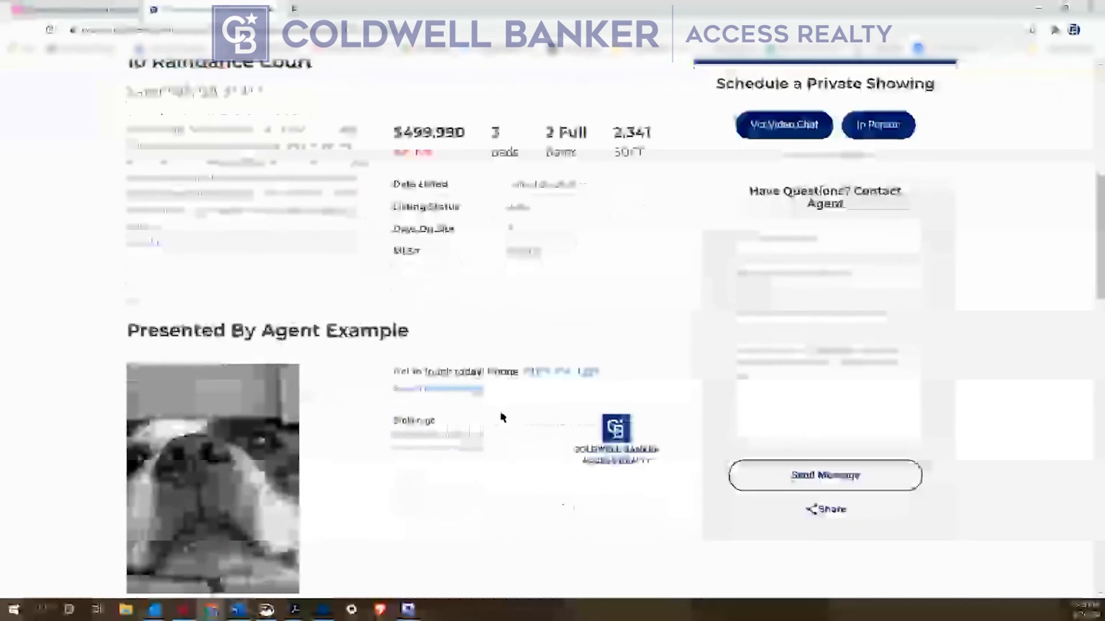
left_click_drag(126, 215, 403, 211)
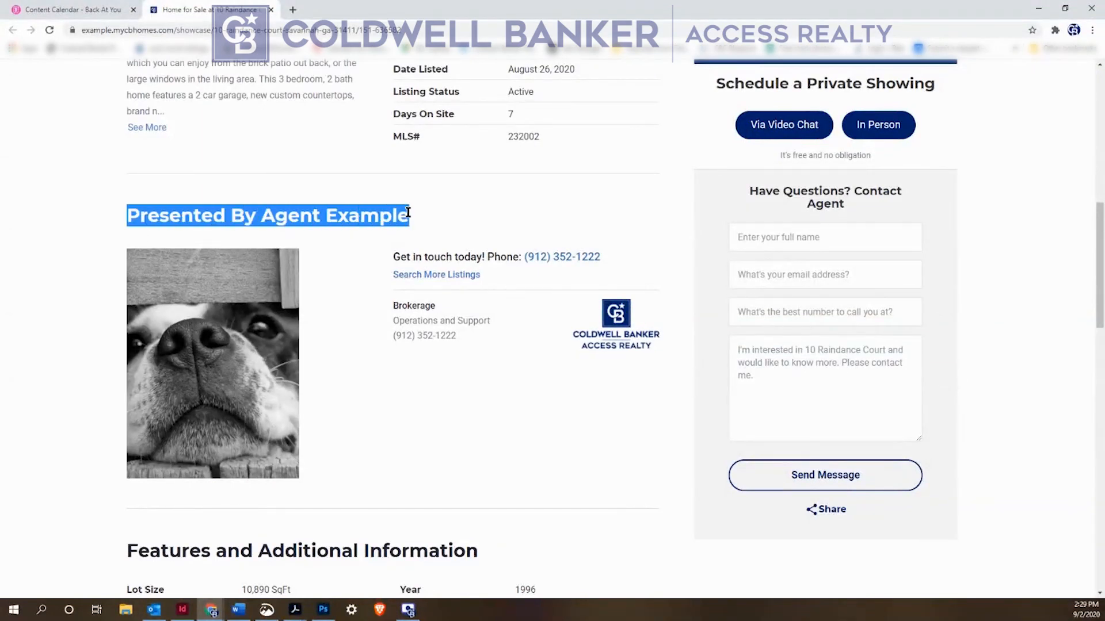
left_click(257, 215)
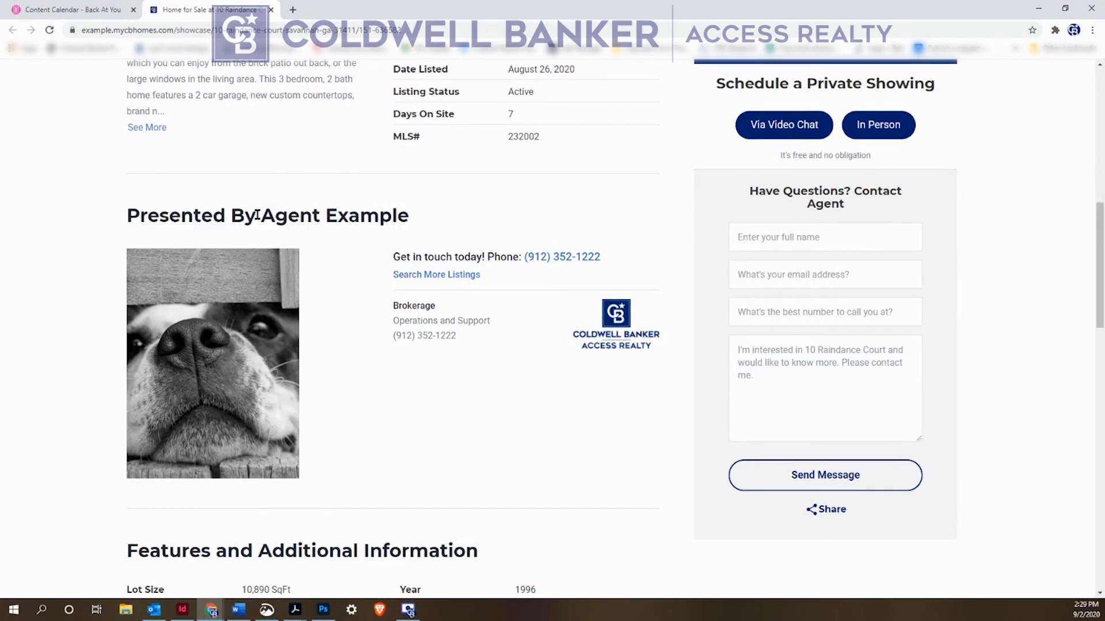